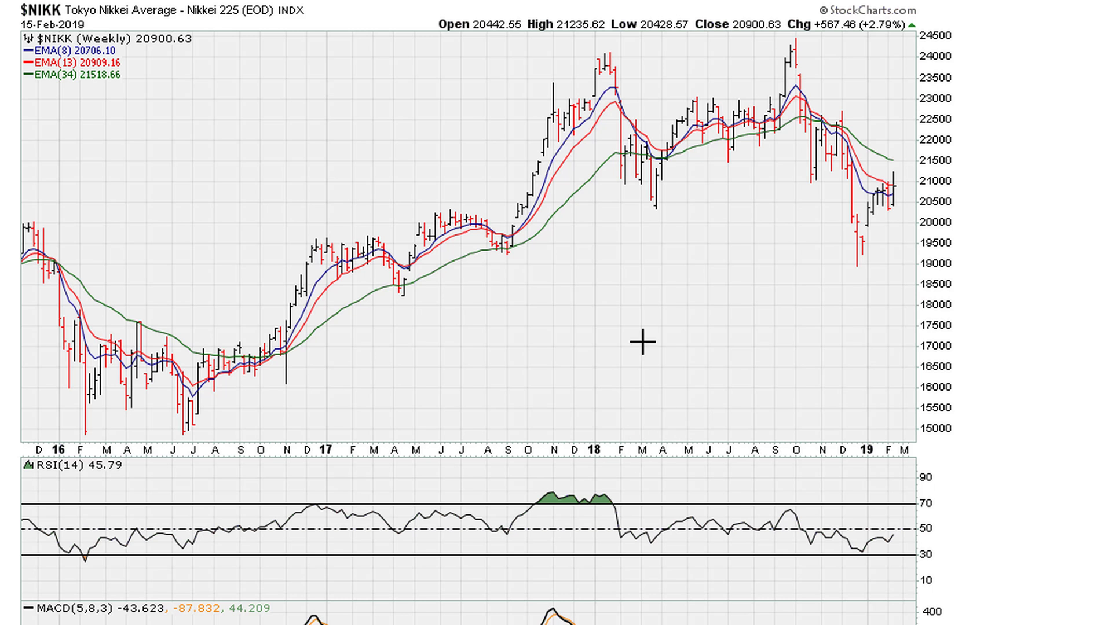
Frame the October 2018 price peak on the weekly Nikkei chart with two nested blue rectangles.
{"action": "key", "text": "ctrl+shift+d"}
{"action": "key", "text": "Escape"}
{"action": "mouse_move", "coordinate": [776, 34]}
{"action": "left_mouse_down"}
{"action": "mouse_move", "coordinate": [818, 87]}
{"action": "mouse_move", "coordinate": [816, 109]}
{"action": "left_mouse_up"}
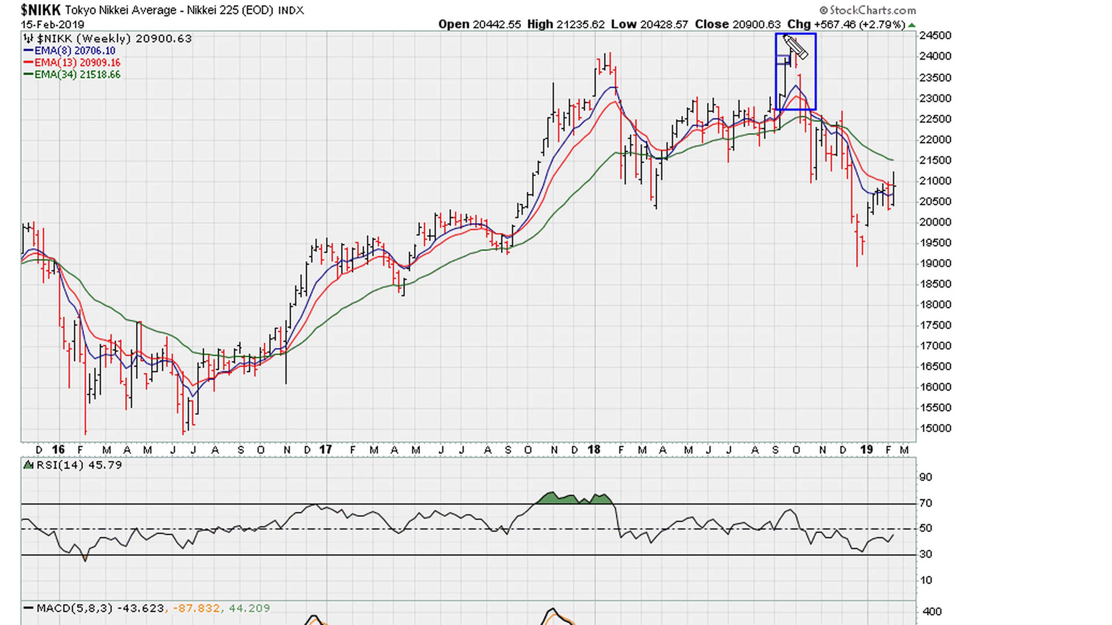
{"action": "mouse_move", "coordinate": [762, 28]}
{"action": "left_mouse_down"}
{"action": "mouse_move", "coordinate": [841, 45]}
{"action": "mouse_move", "coordinate": [838, 127]}
{"action": "mouse_move", "coordinate": [829, 120]}
{"action": "left_mouse_up"}
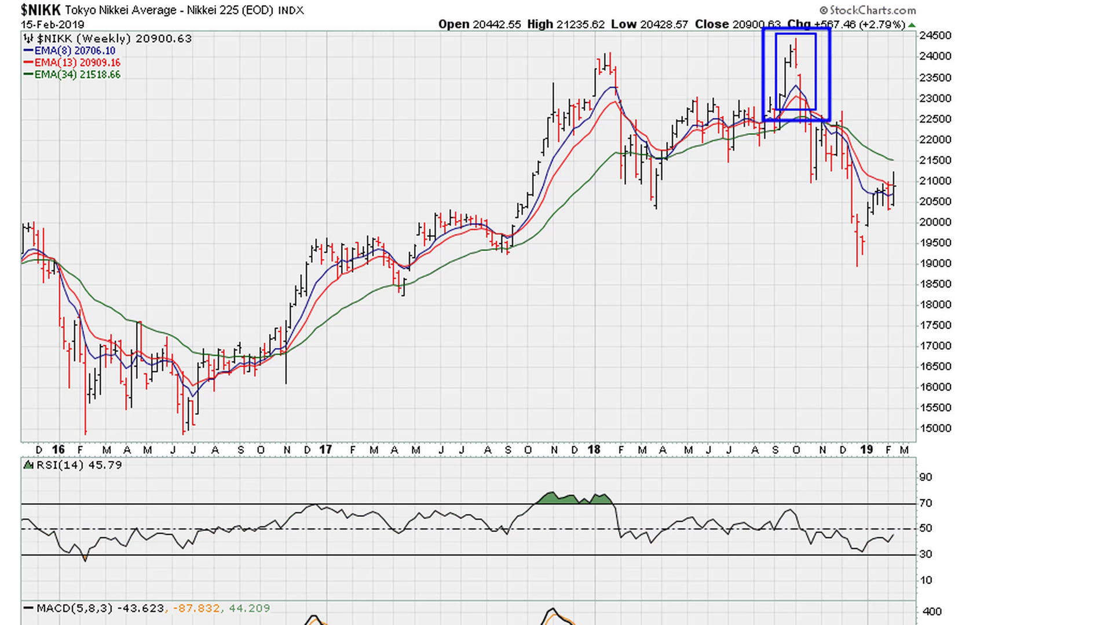
Extend a grey resistance line from a black-boxed January 2018 high, cross it out in red and trace the October decline with an arrow.
{"action": "mouse_move", "coordinate": [596, 61]}
{"action": "left_mouse_down"}
{"action": "mouse_move", "coordinate": [618, 77]}
{"action": "mouse_move", "coordinate": [899, 65]}
{"action": "left_mouse_up"}
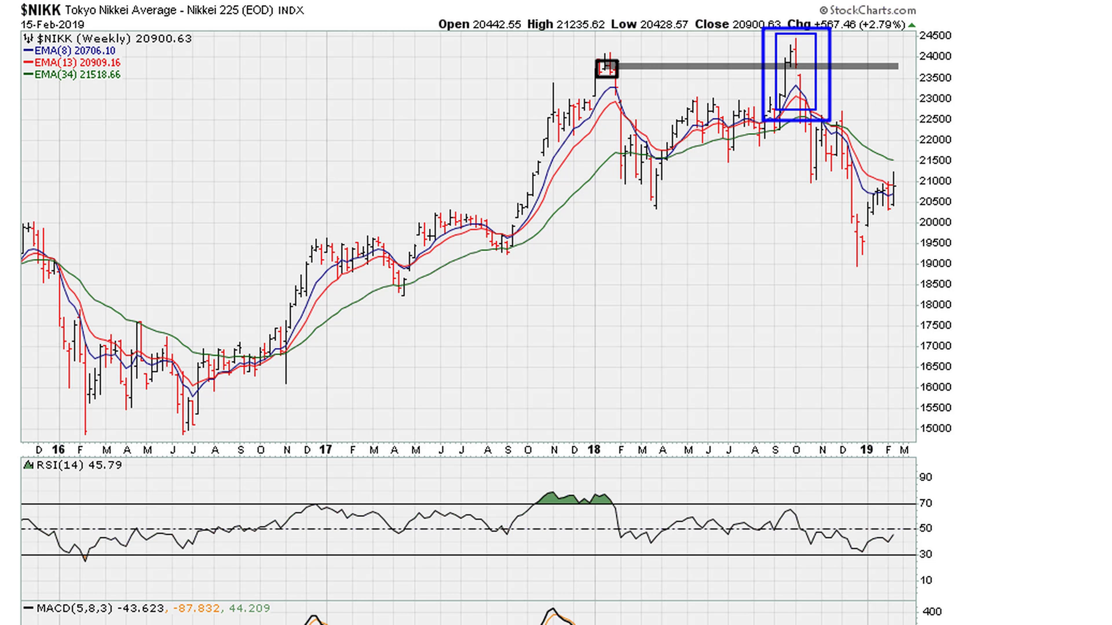
{"action": "mouse_move", "coordinate": [841, 42]}
{"action": "left_mouse_down"}
{"action": "mouse_move", "coordinate": [869, 74]}
{"action": "mouse_move", "coordinate": [844, 73]}
{"action": "left_mouse_up"}
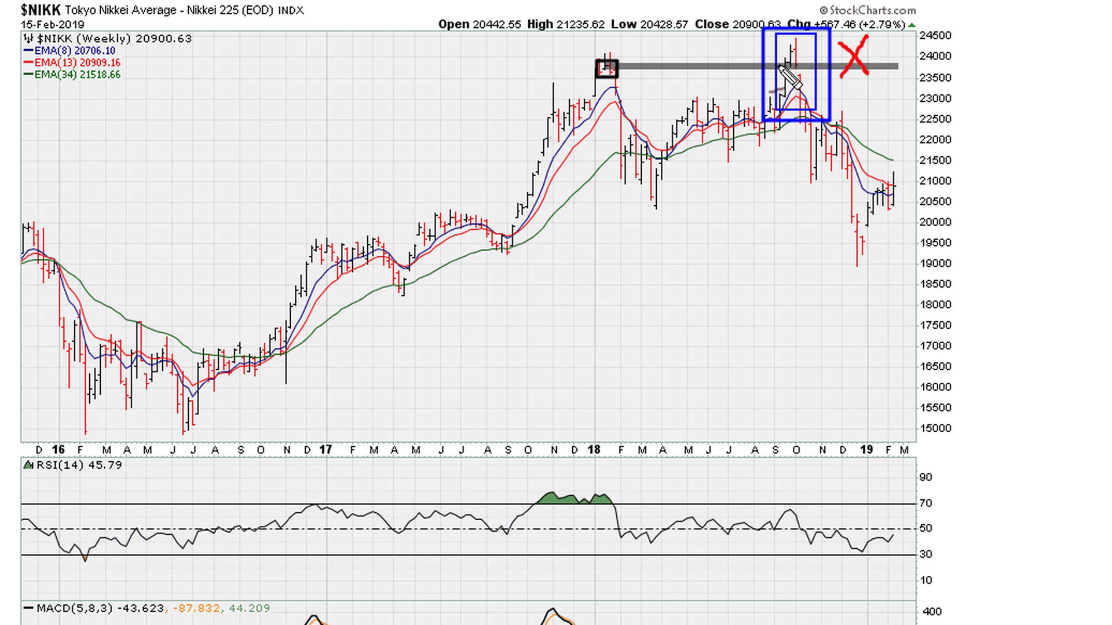
{"action": "mouse_move", "coordinate": [777, 69]}
{"action": "left_mouse_down"}
{"action": "mouse_move", "coordinate": [782, 45]}
{"action": "mouse_move", "coordinate": [805, 42]}
{"action": "mouse_move", "coordinate": [883, 158]}
{"action": "mouse_move", "coordinate": [869, 161]}
{"action": "mouse_move", "coordinate": [888, 166]}
{"action": "mouse_move", "coordinate": [890, 147]}
{"action": "mouse_move", "coordinate": [873, 161]}
{"action": "mouse_move", "coordinate": [881, 146]}
{"action": "left_mouse_up"}
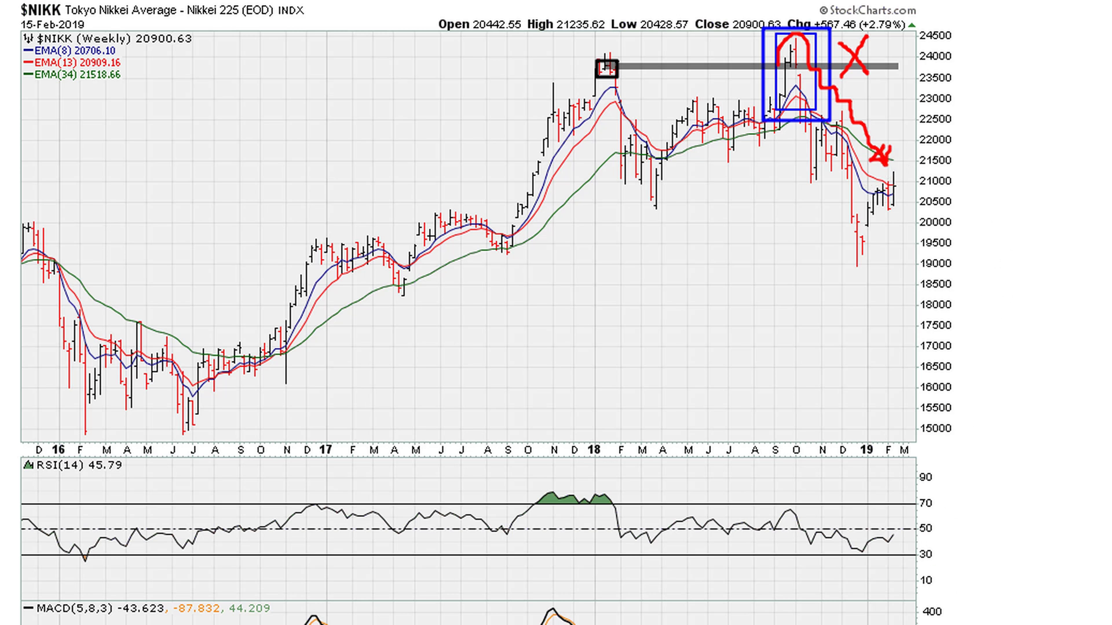
Clear the annotations, then box the October 2018 peak in black and point two black and two red arrows at its bars.
{"action": "key", "text": "Escape"}
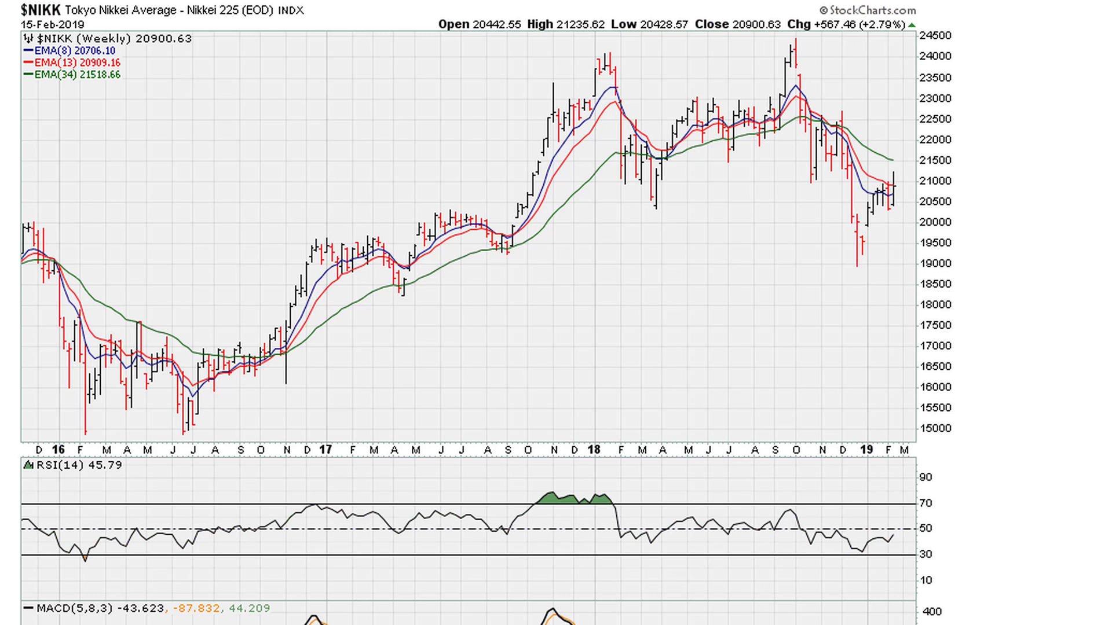
{"action": "left_click_drag", "start_coordinate": [775, 35], "coordinate": [814, 92]}
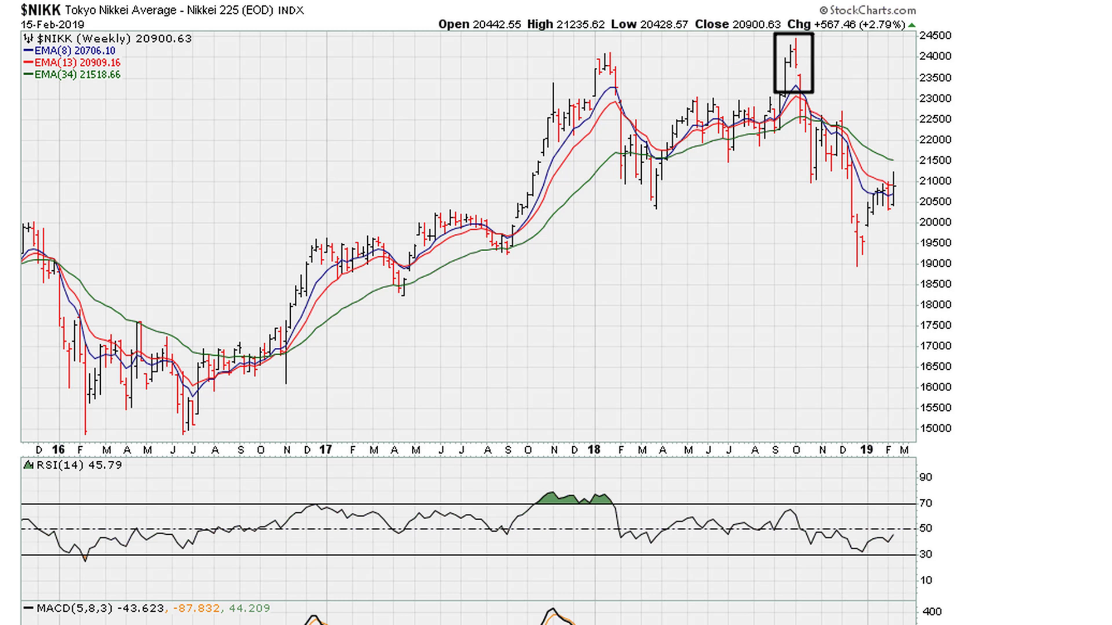
{"action": "left_click_drag", "start_coordinate": [746, 61], "coordinate": [779, 76]}
{"action": "left_click_drag", "start_coordinate": [762, 38], "coordinate": [790, 51]}
{"action": "mouse_move", "coordinate": [851, 49]}
{"action": "left_mouse_down"}
{"action": "mouse_move", "coordinate": [804, 58]}
{"action": "mouse_move", "coordinate": [806, 84]}
{"action": "left_mouse_up"}
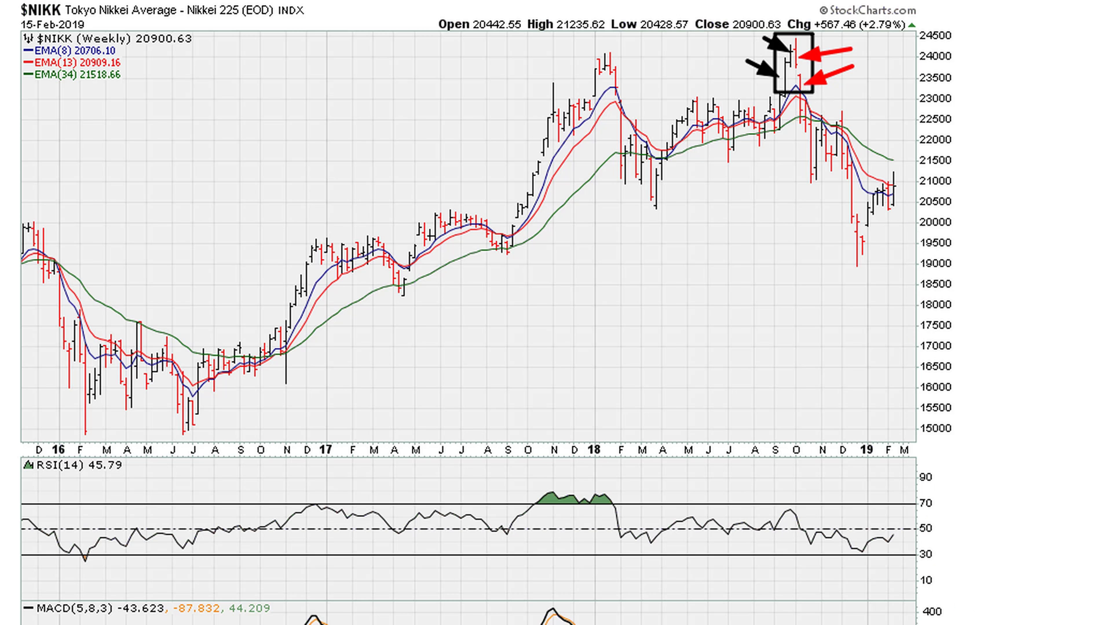
Draw a blue rising trendline across the RSI from the early 2016 low to the October 2018 high and box its touch points.
{"action": "key", "text": "b"}
{"action": "mouse_move", "coordinate": [85, 559]}
{"action": "left_mouse_down"}
{"action": "mouse_move", "coordinate": [816, 512]}
{"action": "mouse_move", "coordinate": [804, 512]}
{"action": "left_mouse_up"}
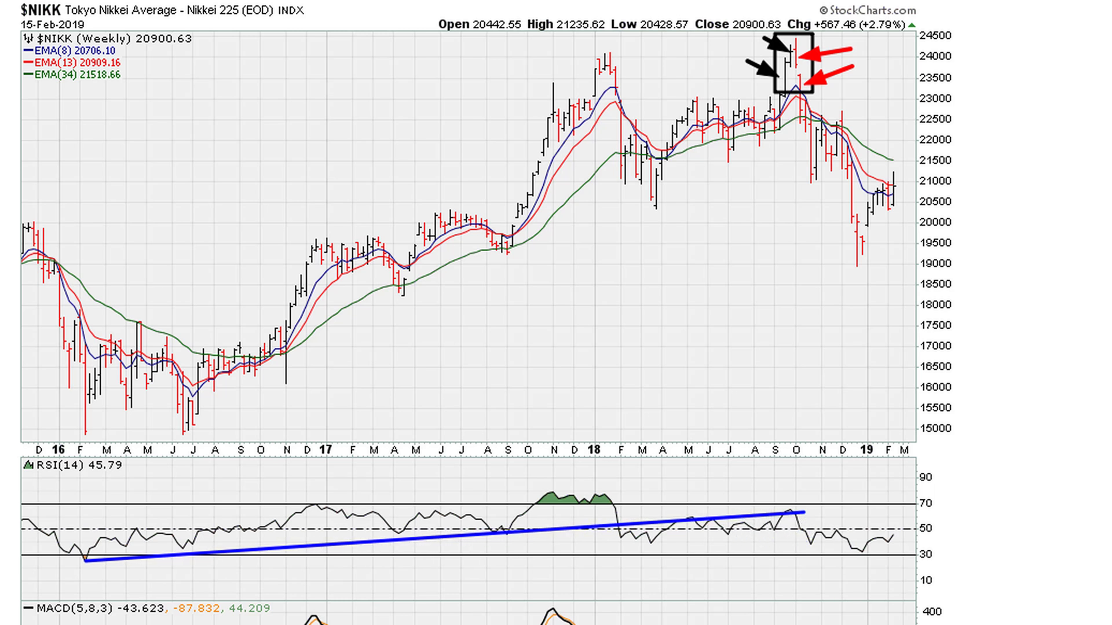
{"action": "left_click_drag", "start_coordinate": [81, 558], "coordinate": [95, 567]}
Point blue arrows at the 2018 RSI tests of the rising trendline and at the matching highs on the price chart.
{"action": "left_click_drag", "start_coordinate": [642, 494], "coordinate": [618, 519]}
{"action": "left_click_drag", "start_coordinate": [644, 51], "coordinate": [615, 88]}
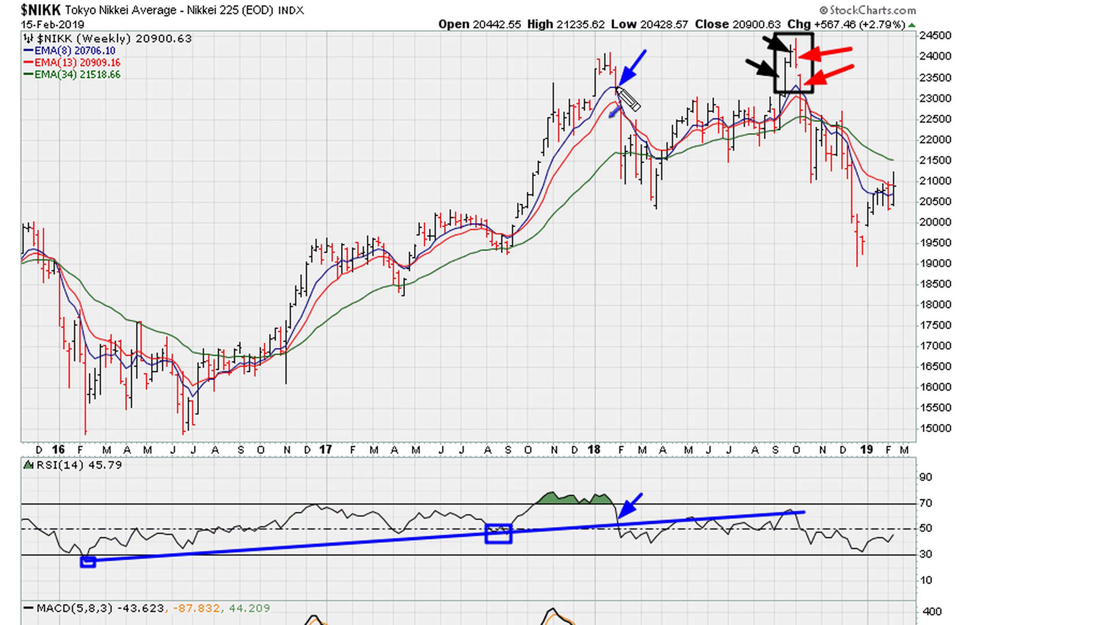
{"action": "left_click_drag", "start_coordinate": [697, 484], "coordinate": [691, 518]}
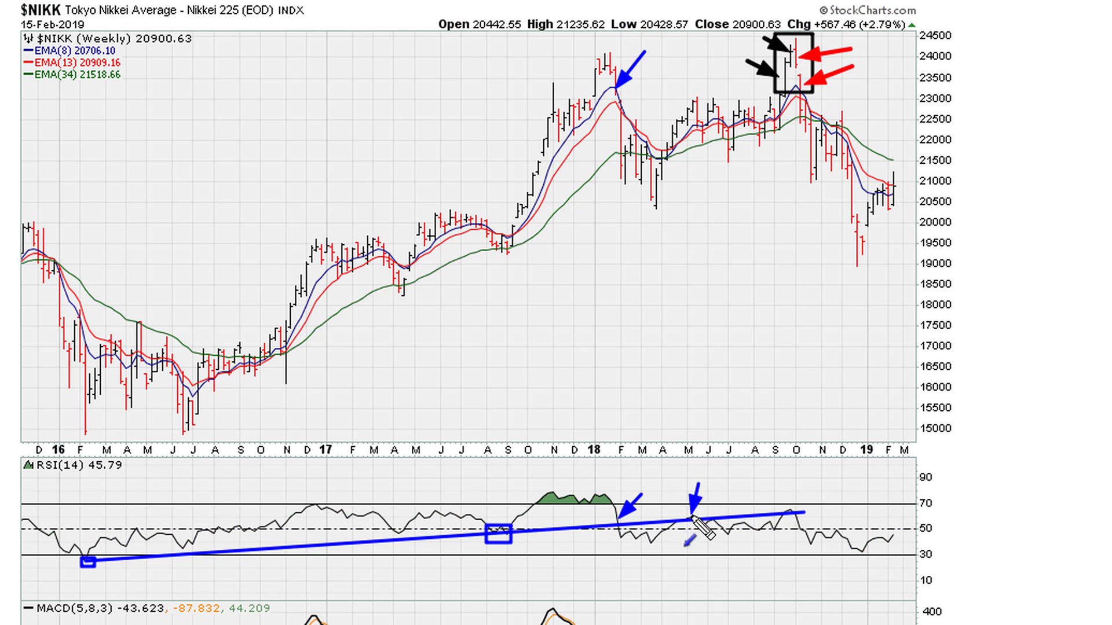
{"action": "left_click_drag", "start_coordinate": [714, 64], "coordinate": [695, 99]}
{"action": "left_click_drag", "start_coordinate": [728, 485], "coordinate": [711, 514]}
{"action": "left_click_drag", "start_coordinate": [726, 71], "coordinate": [714, 105]}
{"action": "left_click_drag", "start_coordinate": [803, 475], "coordinate": [793, 507]}
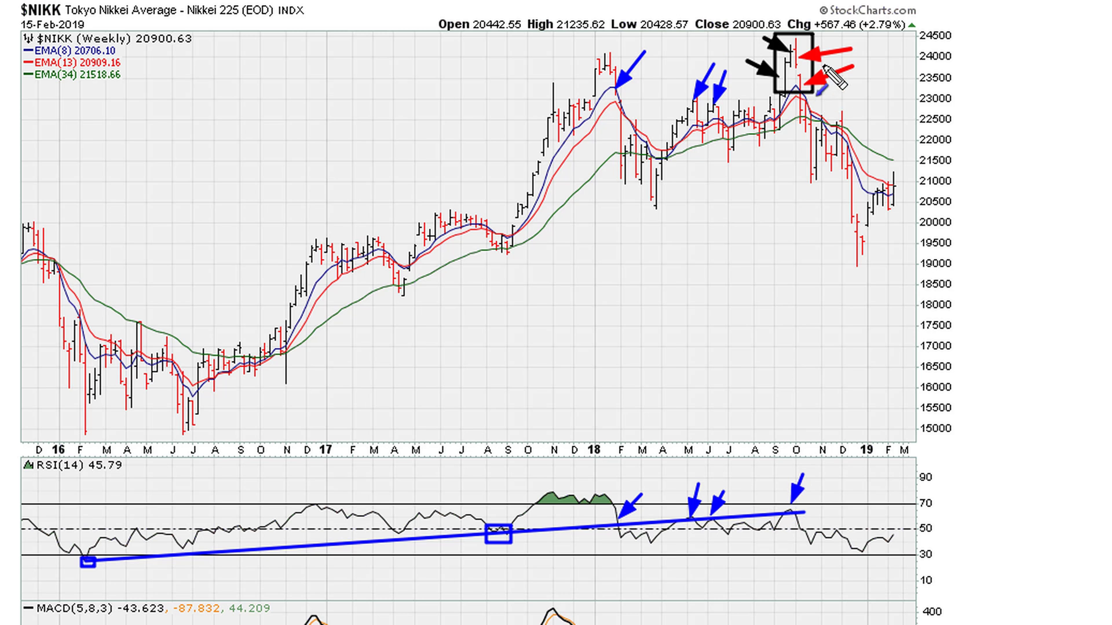
{"action": "left_click_drag", "start_coordinate": [851, 30], "coordinate": [798, 49]}
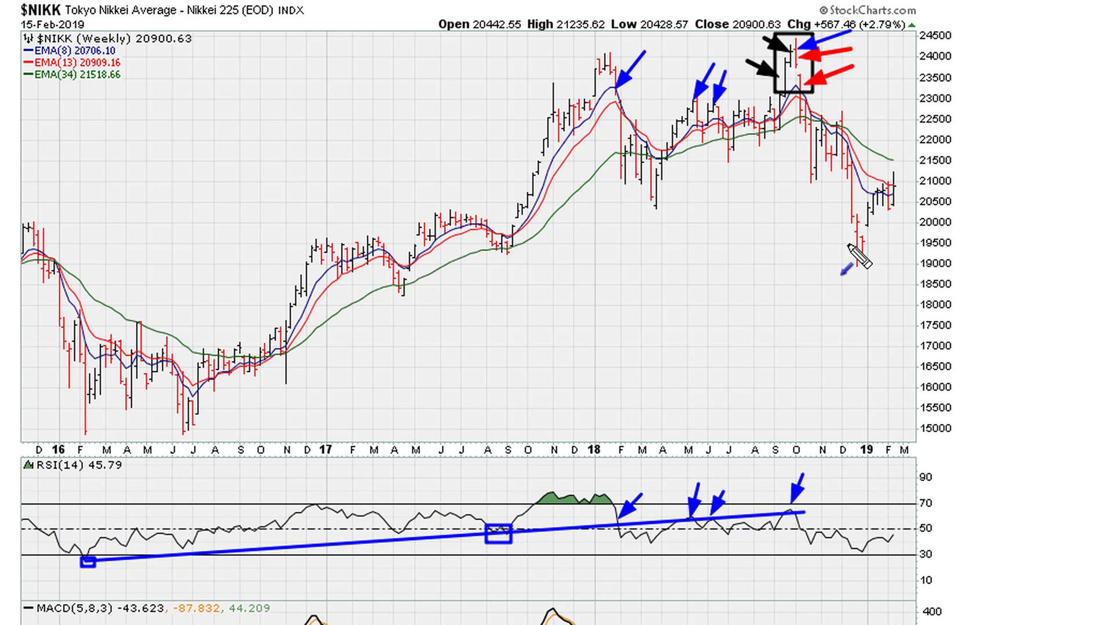
Box the October 2018 high in magenta on both the RSI and the price chart, doubling each rectangle for emphasis.
{"action": "left_click_drag", "start_coordinate": [782, 508], "coordinate": [799, 517]}
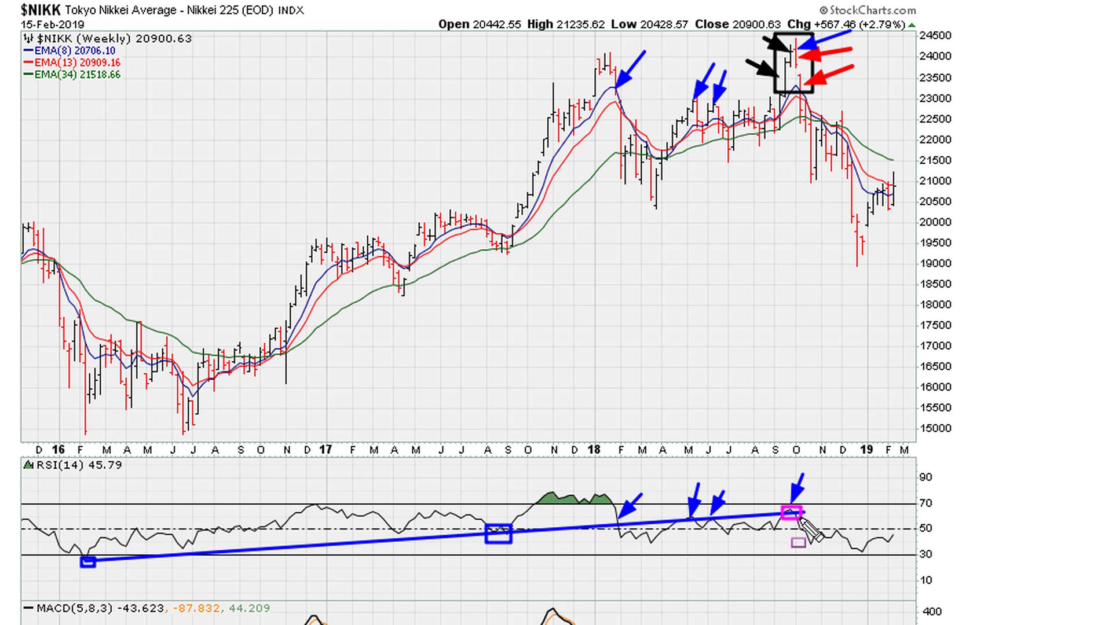
{"action": "left_click_drag", "start_coordinate": [782, 42], "coordinate": [802, 59]}
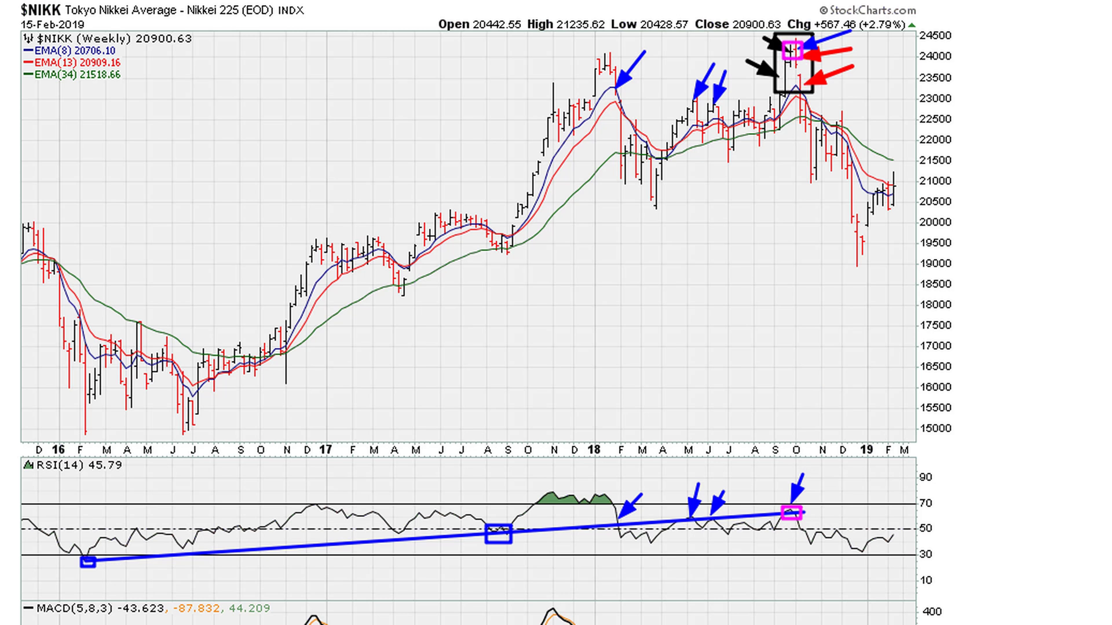
{"action": "left_click_drag", "start_coordinate": [780, 507], "coordinate": [802, 521]}
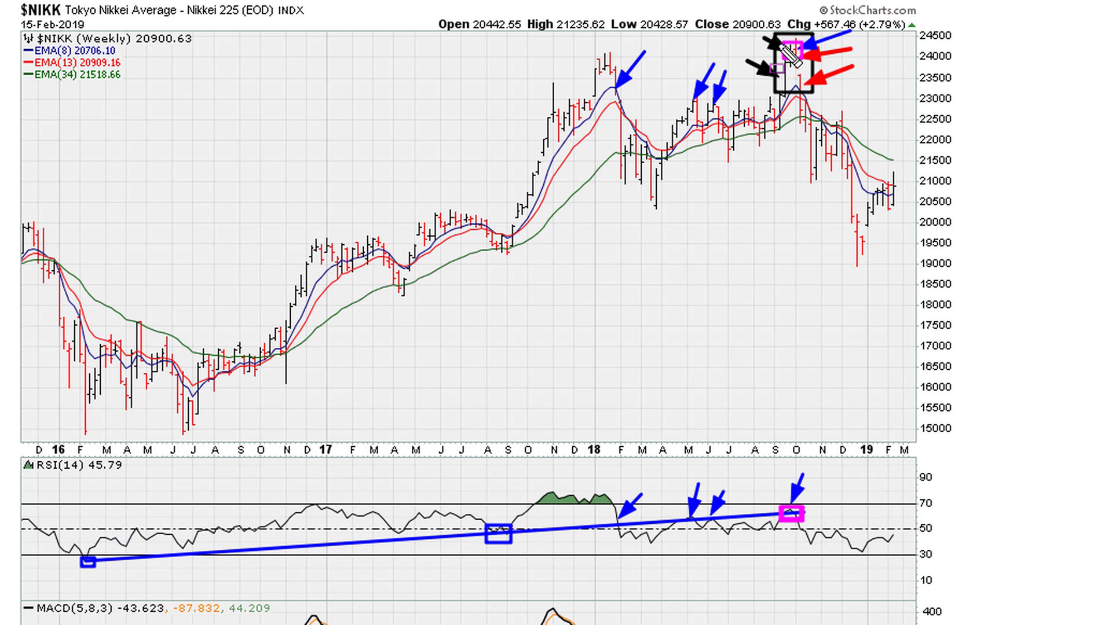
{"action": "left_click_drag", "start_coordinate": [778, 42], "coordinate": [805, 58]}
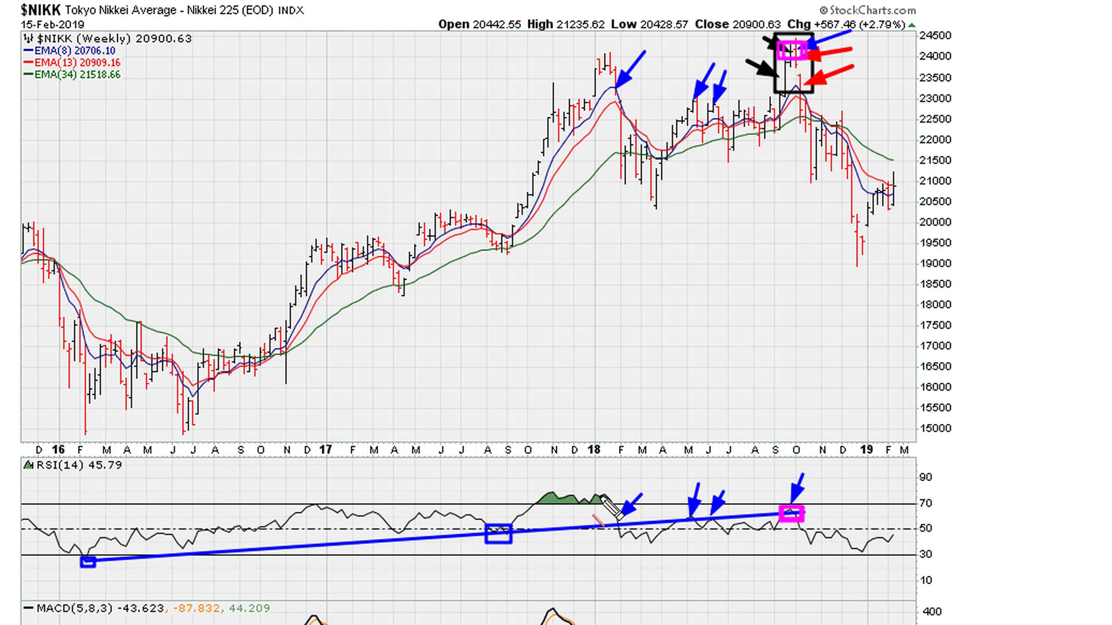
Draw a red falling trendline across the RSI from the January 2018 high and mark its touch points with small red boxes.
{"action": "mouse_move", "coordinate": [603, 496]}
{"action": "left_mouse_down"}
{"action": "mouse_move", "coordinate": [929, 545]}
{"action": "mouse_move", "coordinate": [915, 543]}
{"action": "left_mouse_up"}
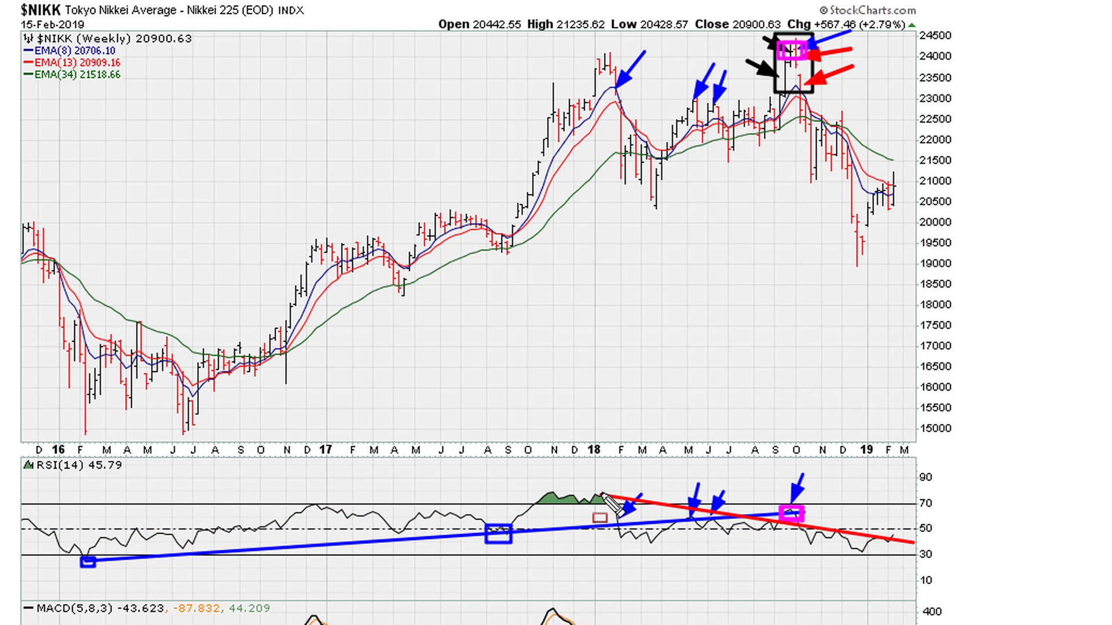
{"action": "left_click_drag", "start_coordinate": [599, 490], "coordinate": [609, 502]}
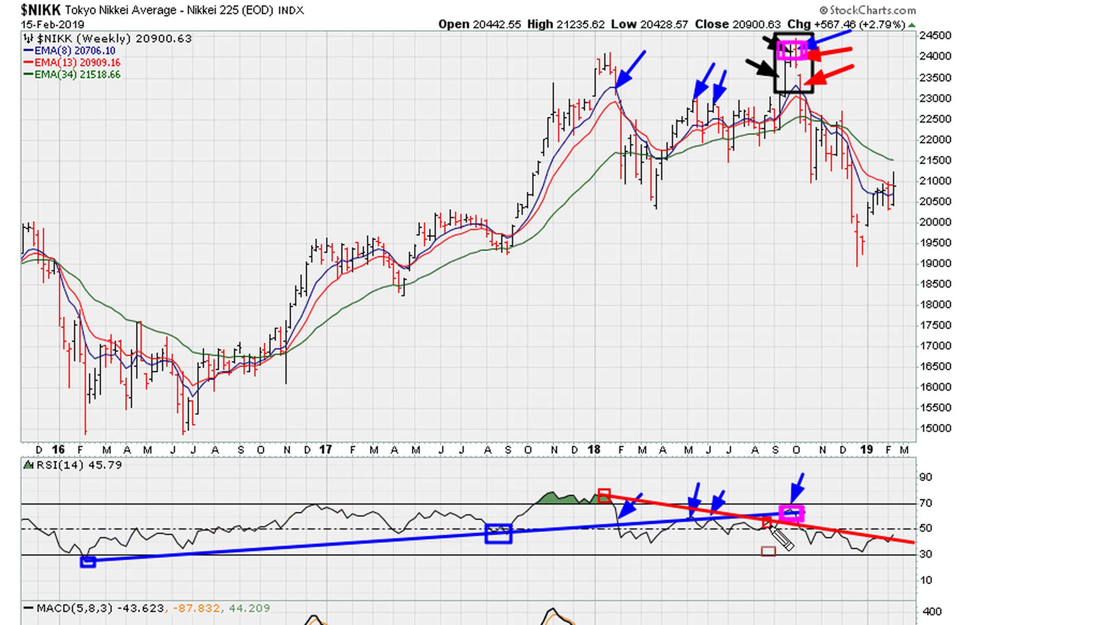
{"action": "left_click_drag", "start_coordinate": [830, 526], "coordinate": [841, 539]}
Clear the annotations, draw a red falling RSI trendline through boxed touch points from January 2018, and box the October peak above it.
{"action": "key", "text": "Escape"}
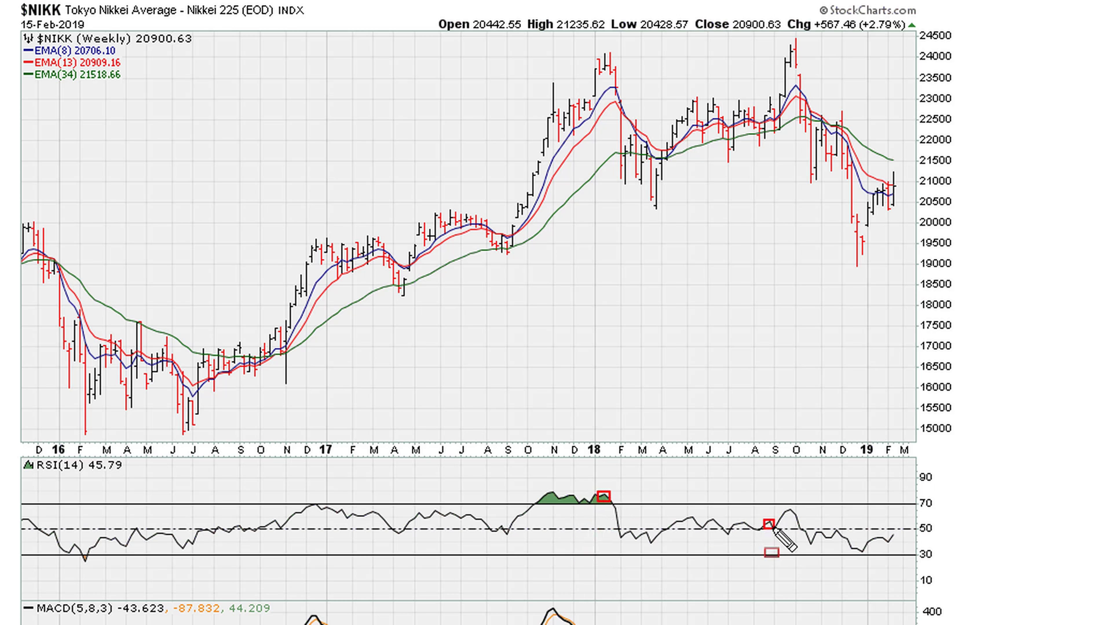
{"action": "left_click_drag", "start_coordinate": [832, 526], "coordinate": [879, 535]}
{"action": "left_click", "coordinate": [880, 539]}
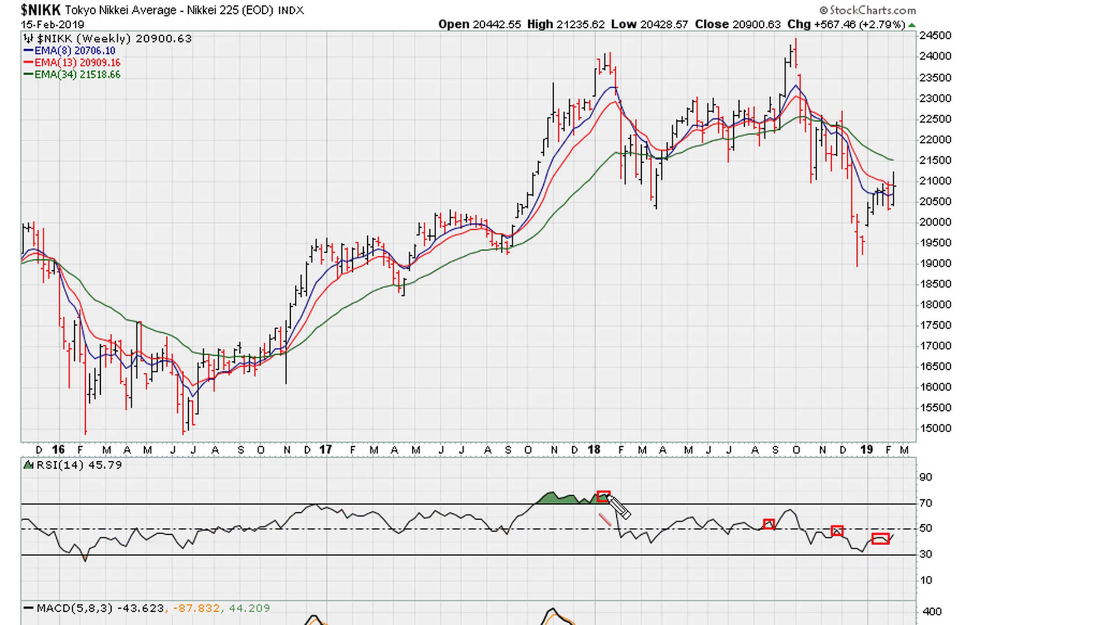
{"action": "left_click_drag", "start_coordinate": [605, 496], "coordinate": [924, 545]}
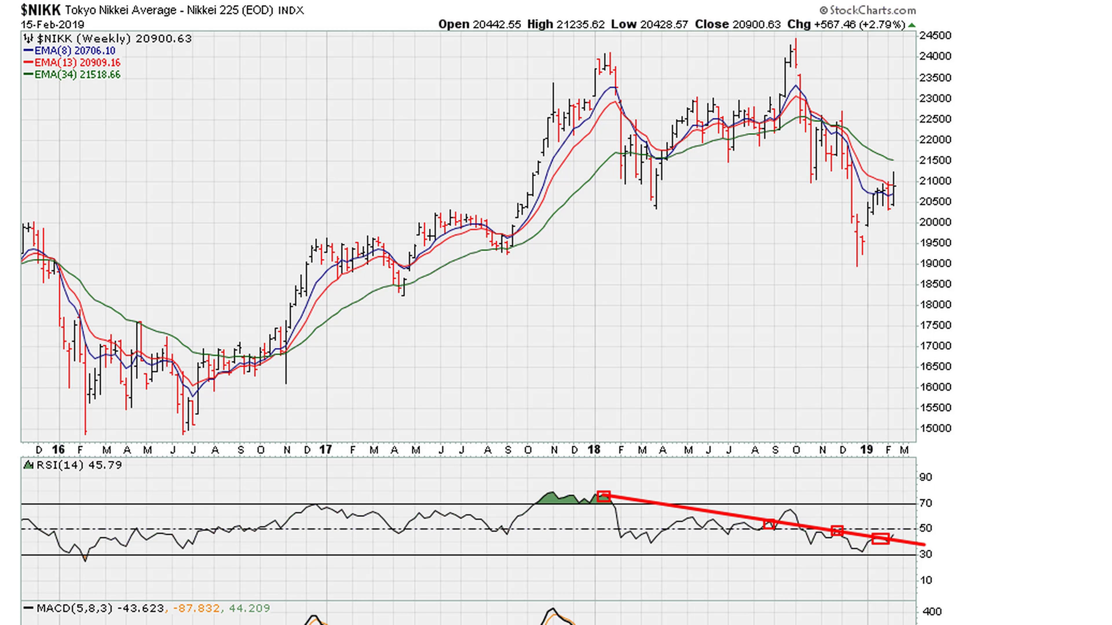
{"action": "left_click_drag", "start_coordinate": [772, 500], "coordinate": [806, 534]}
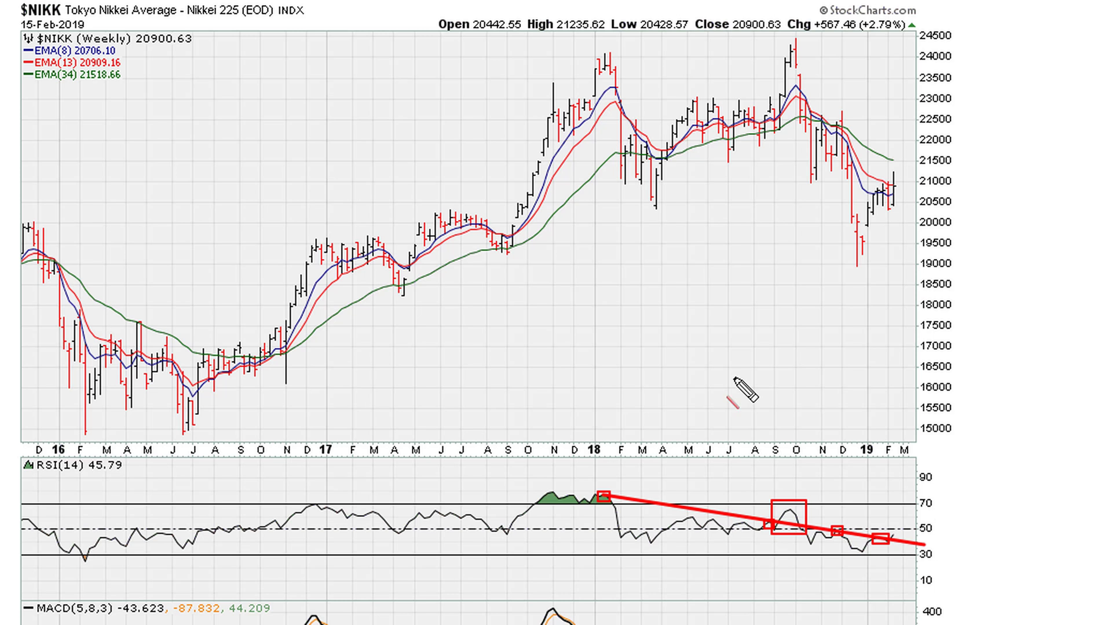
Sketch a red falling line with a boxed black hump above it below the prices, and box the October 2018 price peak in red.
{"action": "left_click_drag", "start_coordinate": [540, 305], "coordinate": [887, 369]}
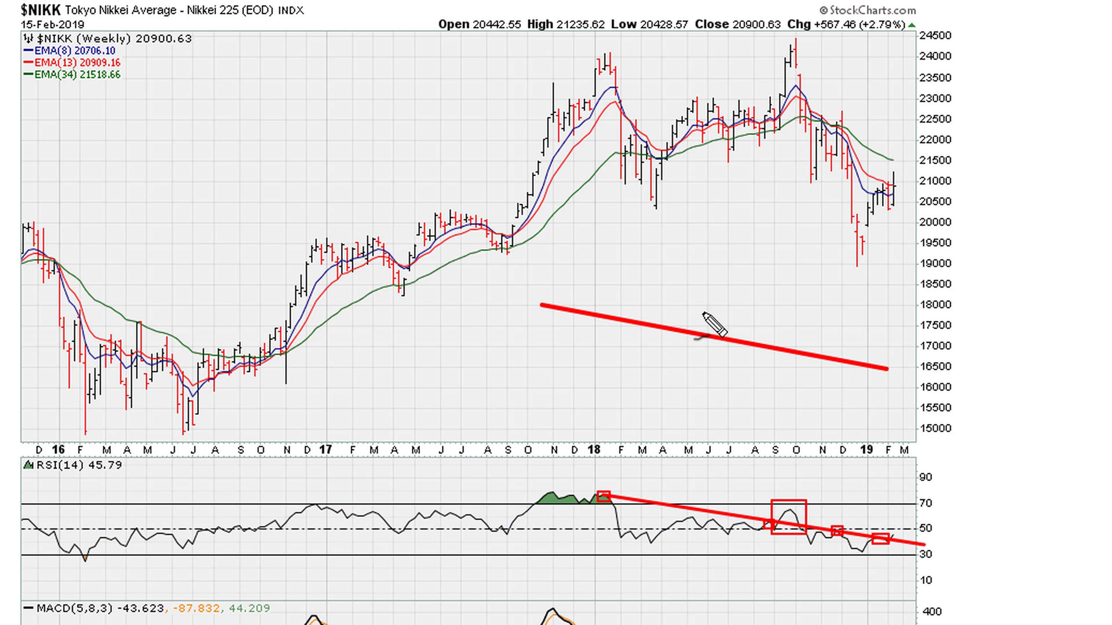
{"action": "mouse_move", "coordinate": [720, 336]}
{"action": "left_mouse_down"}
{"action": "mouse_move", "coordinate": [735, 307]}
{"action": "mouse_move", "coordinate": [753, 306]}
{"action": "mouse_move", "coordinate": [763, 349]}
{"action": "mouse_move", "coordinate": [719, 335]}
{"action": "mouse_move", "coordinate": [763, 353]}
{"action": "left_mouse_up"}
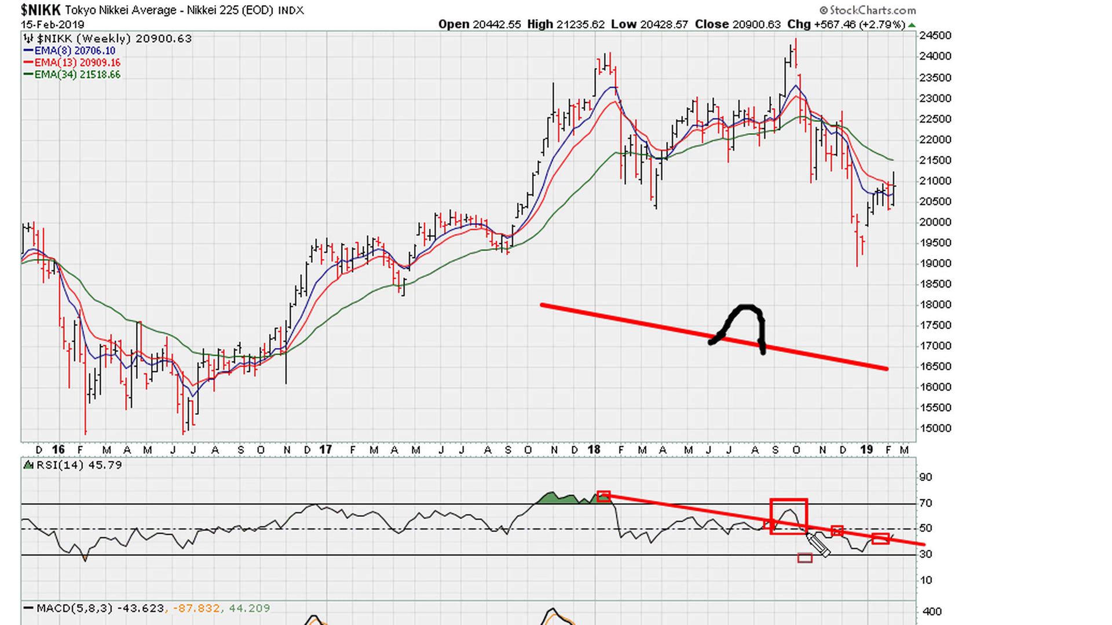
{"action": "mouse_move", "coordinate": [715, 288]}
{"action": "left_mouse_down"}
{"action": "mouse_move", "coordinate": [802, 371]}
{"action": "mouse_move", "coordinate": [770, 357]}
{"action": "left_mouse_up"}
{"action": "left_click_drag", "start_coordinate": [775, 33], "coordinate": [817, 96]}
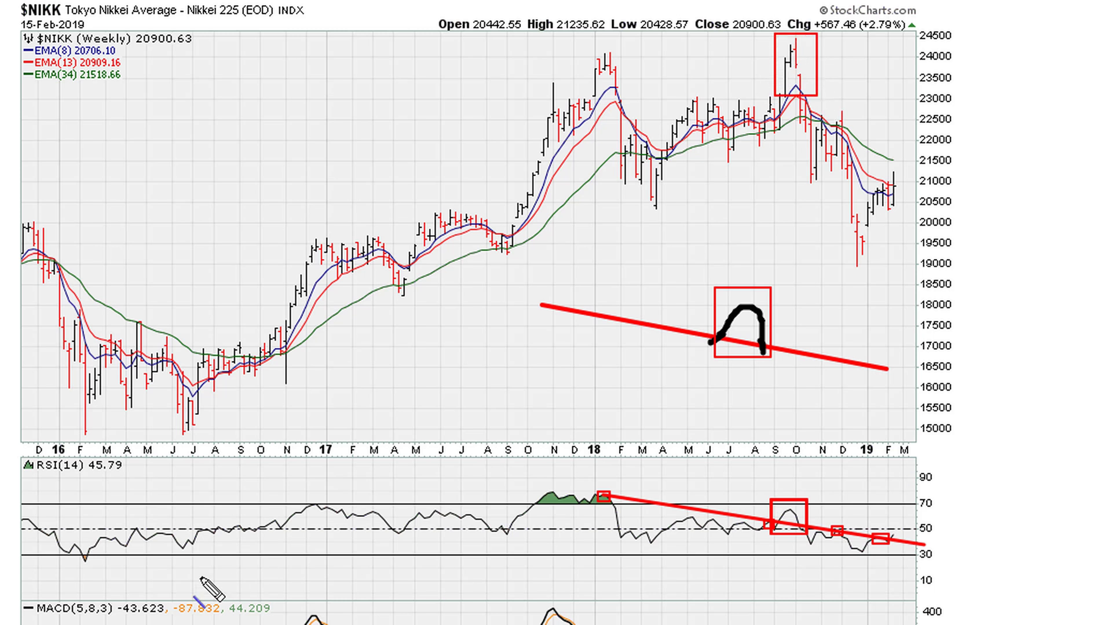
Draw a blue rising RSI trendline from the early 2016 low and frame the October 2018 peak in cyan on the RSI and price charts.
{"action": "left_click_drag", "start_coordinate": [85, 560], "coordinate": [827, 514]}
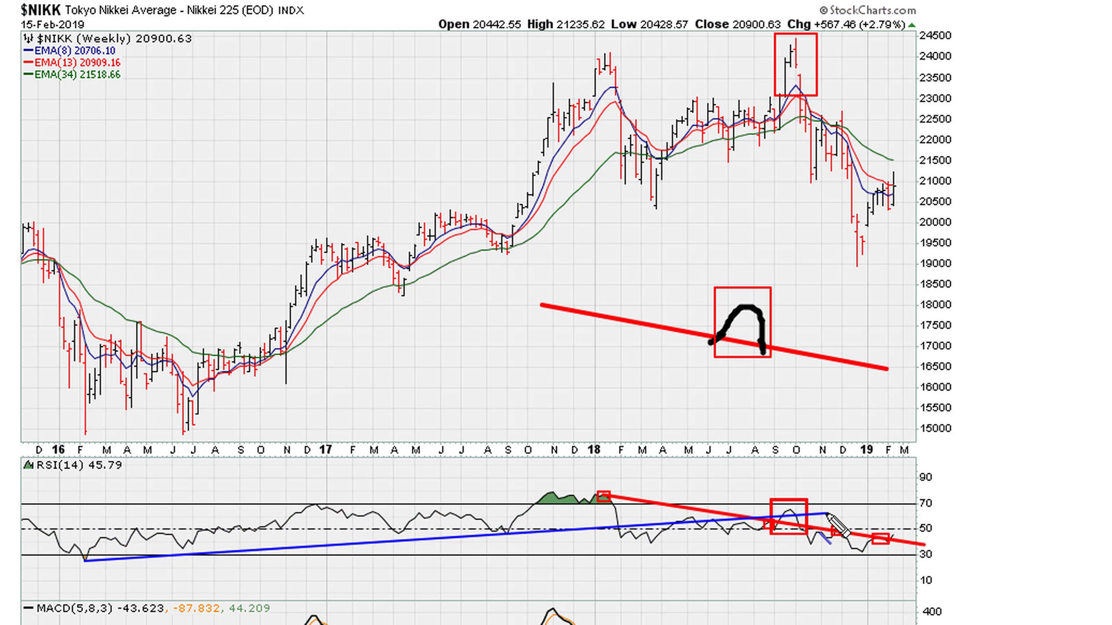
{"action": "key", "text": "ctrl+z"}
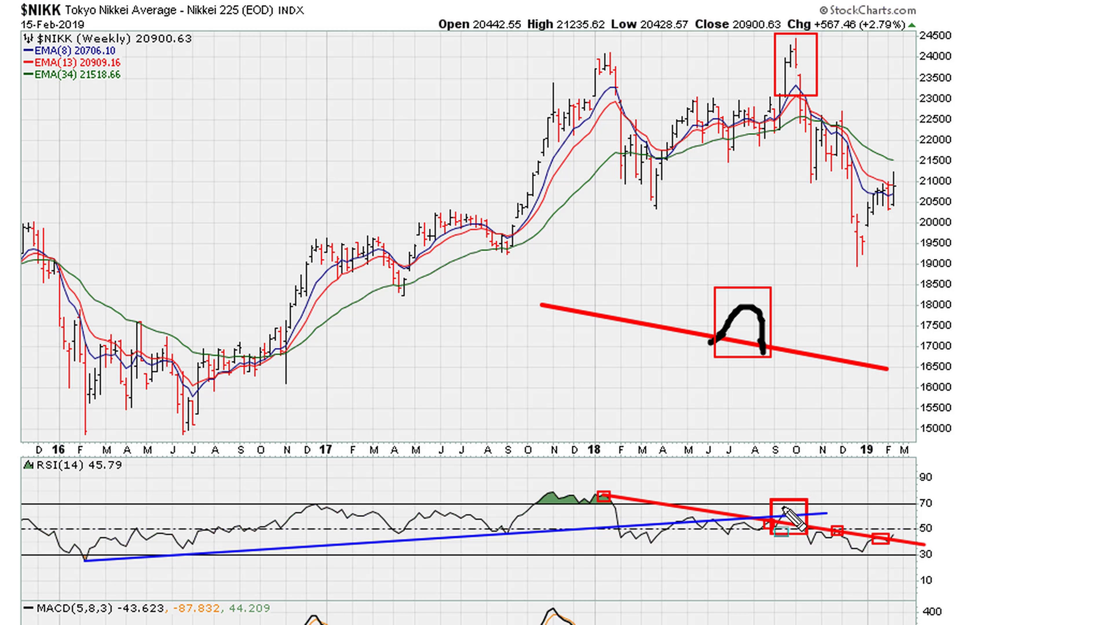
{"action": "left_click_drag", "start_coordinate": [766, 492], "coordinate": [811, 540]}
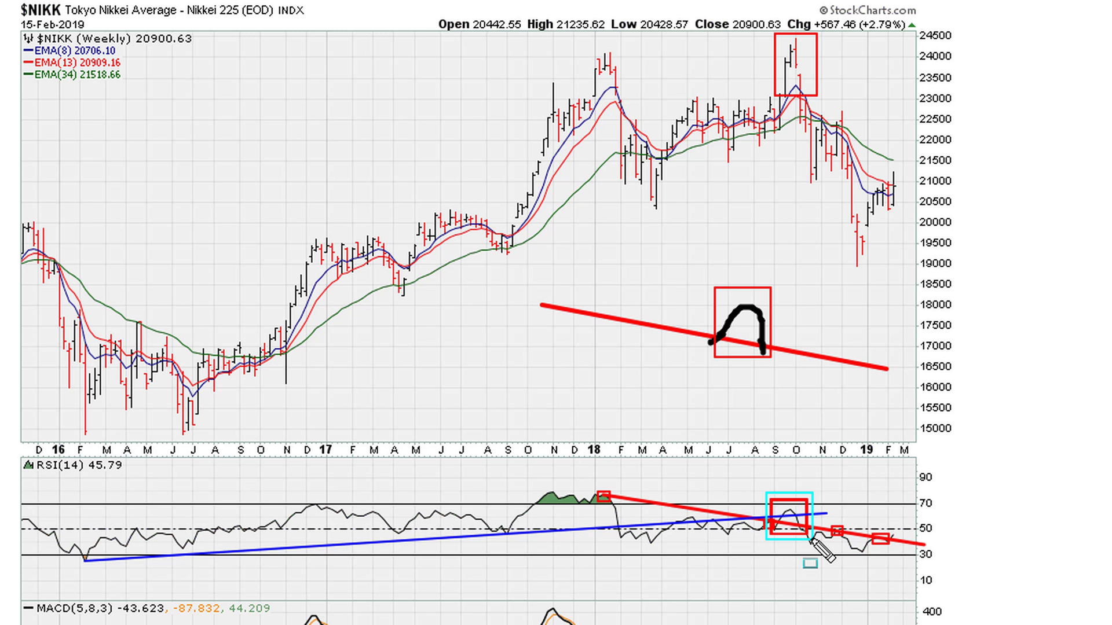
{"action": "left_click_drag", "start_coordinate": [766, 28], "coordinate": [825, 107]}
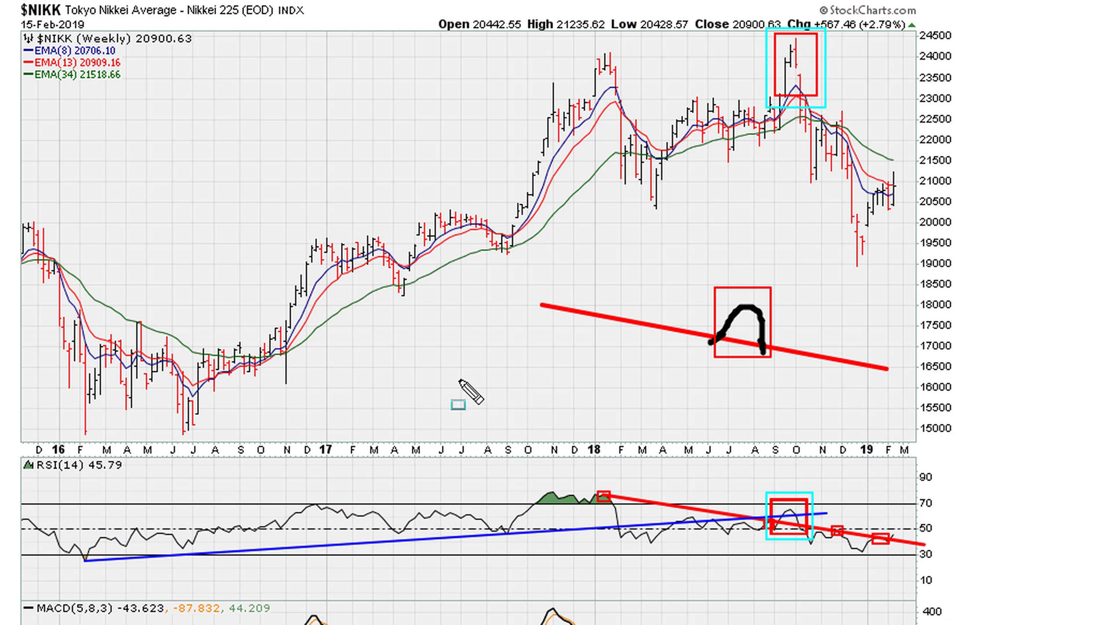